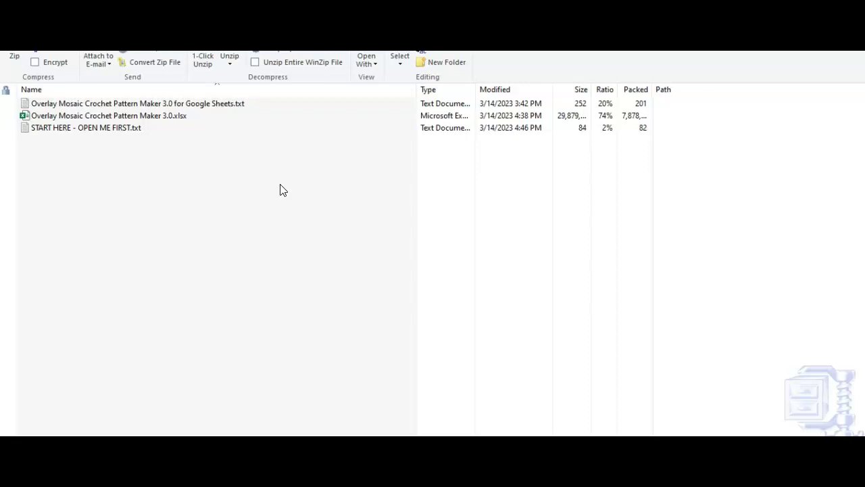
pyautogui.click(174, 105)
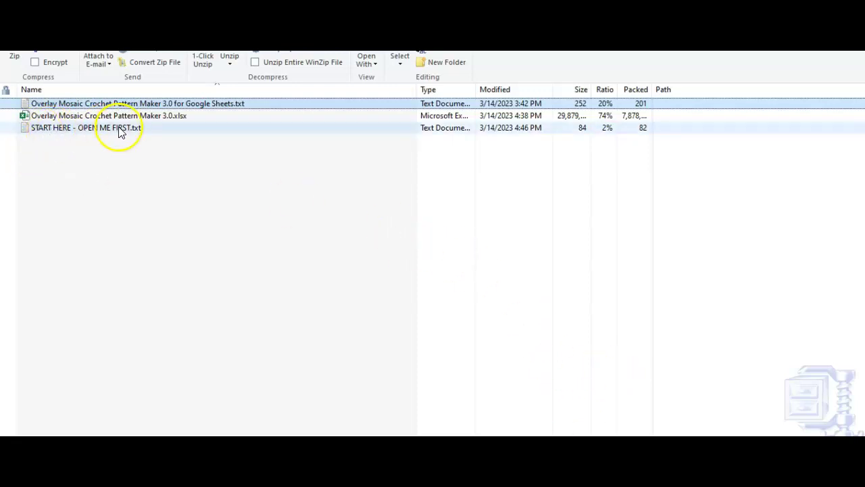
pyautogui.moveTo(526, 449)
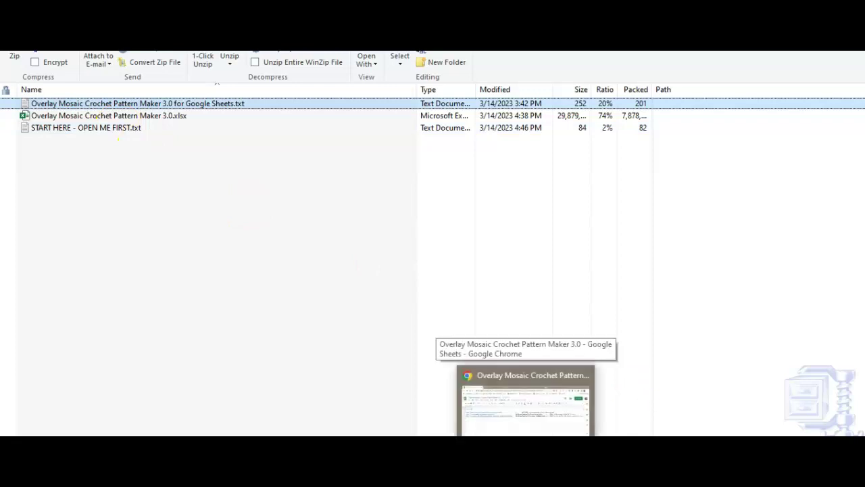
# Step: Switch to Chrome and scroll the Yarn Mosaics page to the version 3.0 online-tools link
pyautogui.click(526, 402)
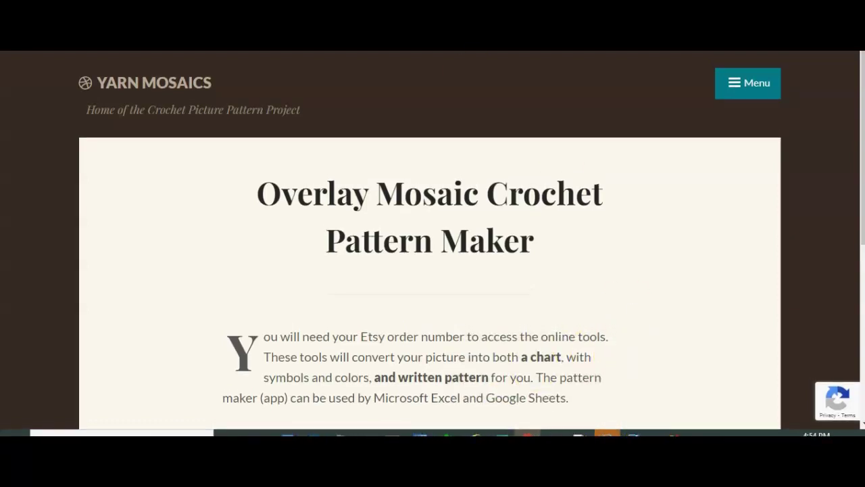
pyautogui.scroll(-3, 383, 298)
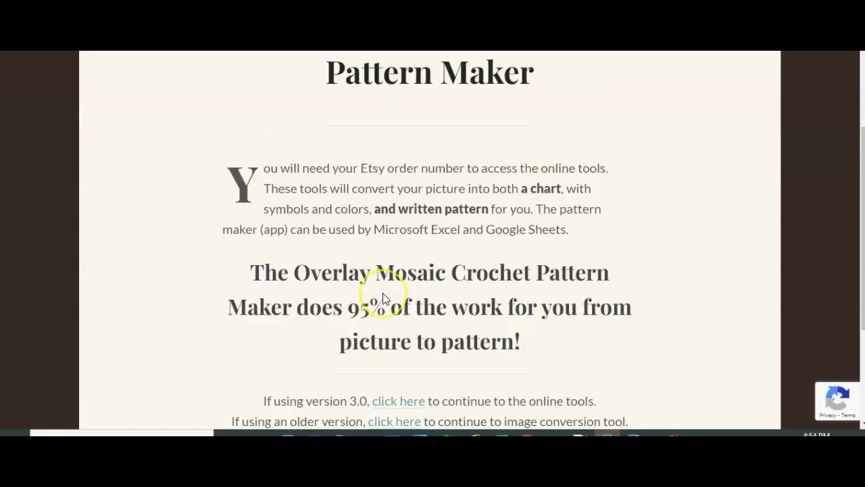
pyautogui.scroll(-3, 383, 298)
pyautogui.scroll(1, 384, 297)
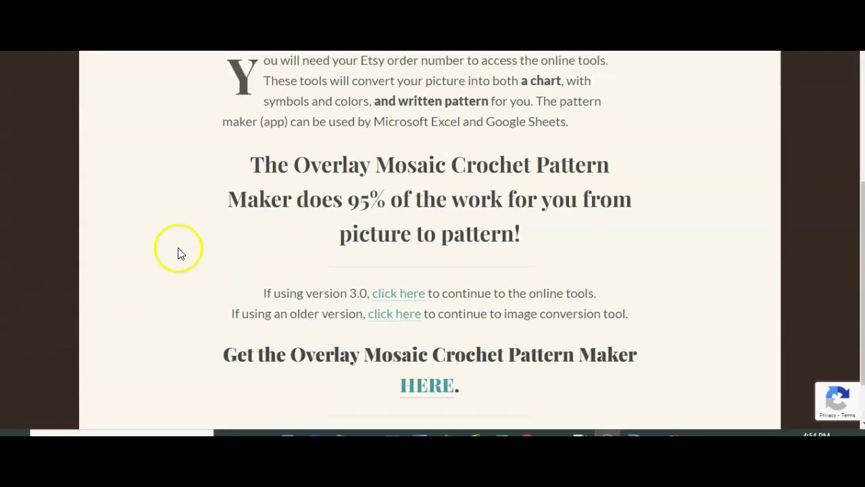
pyautogui.click(392, 298)
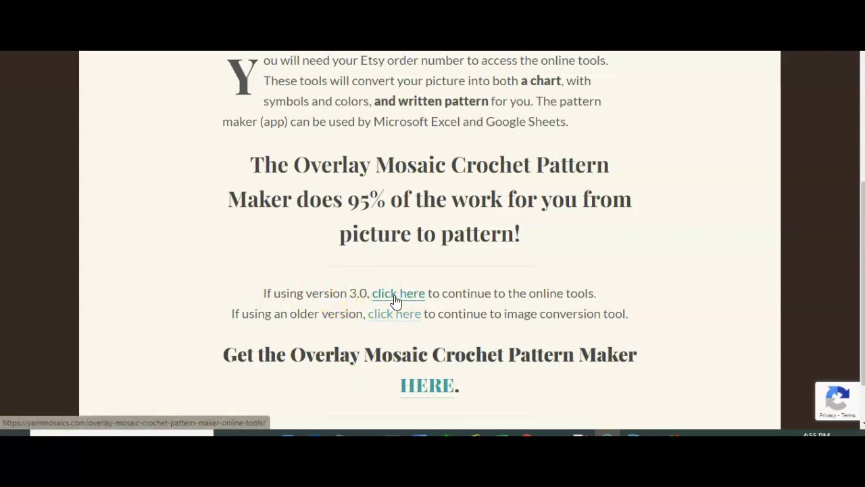
# Step: Follow the version 3.0 'click here' link and submit the pasted access password
pyautogui.click(396, 300)
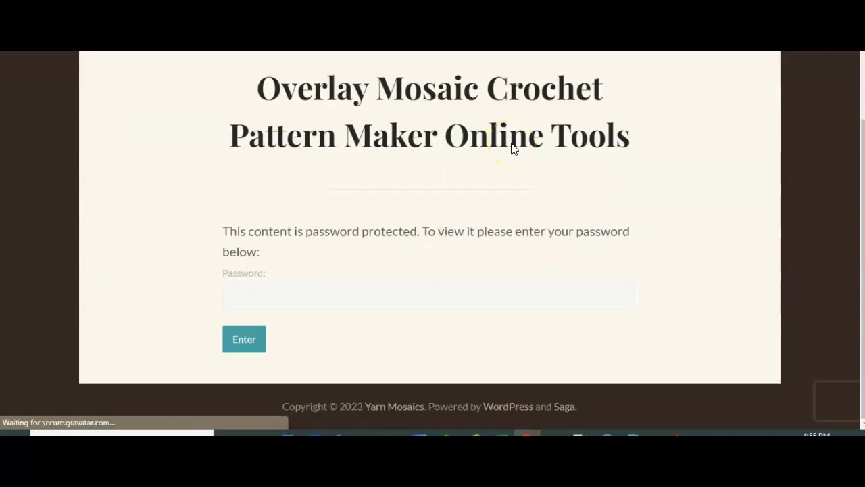
pyautogui.click(270, 305)
pyautogui.hotkey('ctrl', 'v')
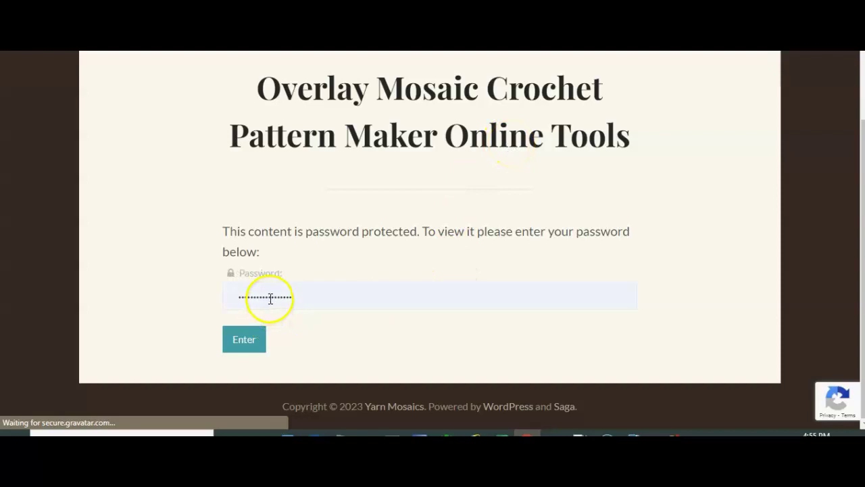
pyautogui.click(244, 345)
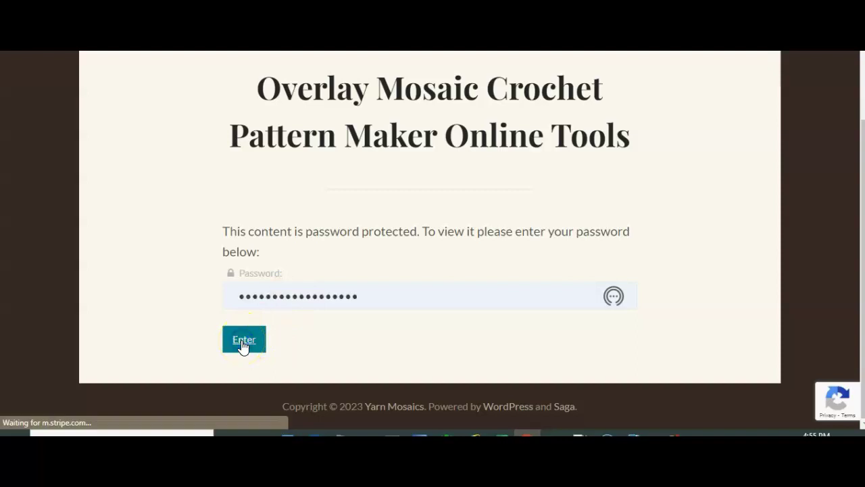
pyautogui.click(357, 352)
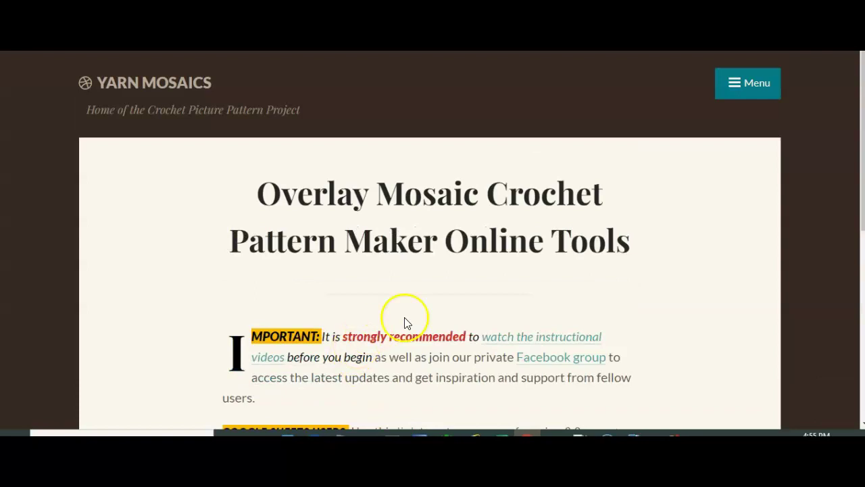
# Step: Scroll to the GOOGLE SHEETS USERS section and follow its 'link' to the copy prompt
pyautogui.scroll(-1, 654, 298)
pyautogui.scroll(-2, 655, 301)
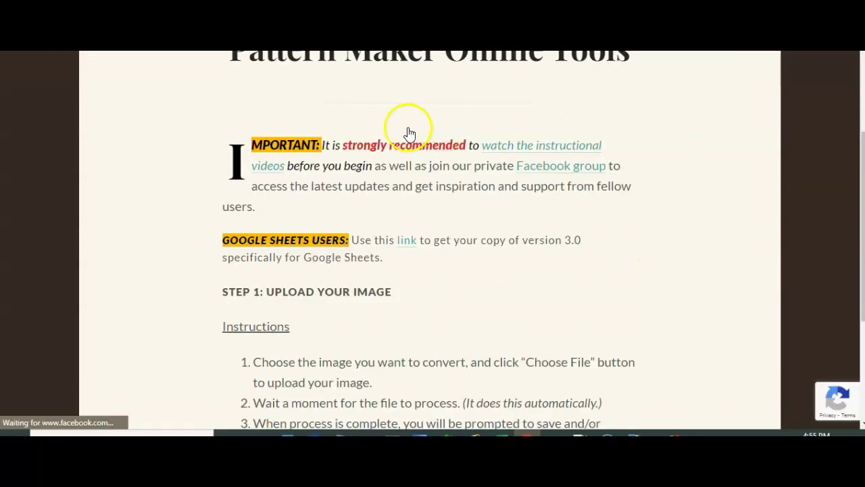
pyautogui.moveTo(353, 145); pyautogui.dragTo(429, 146)
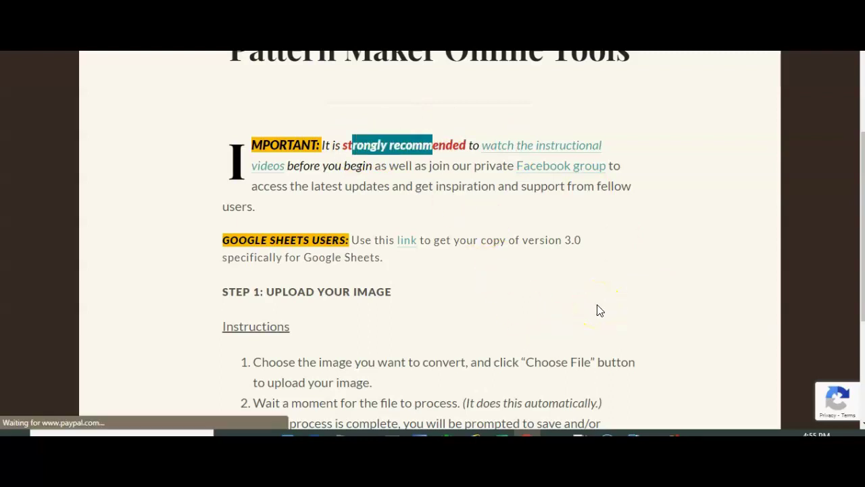
pyautogui.click(590, 186)
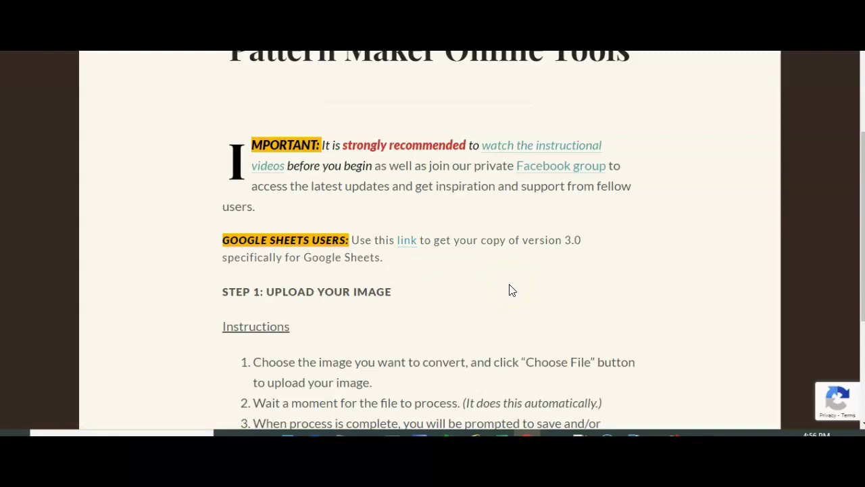
pyautogui.click(408, 246)
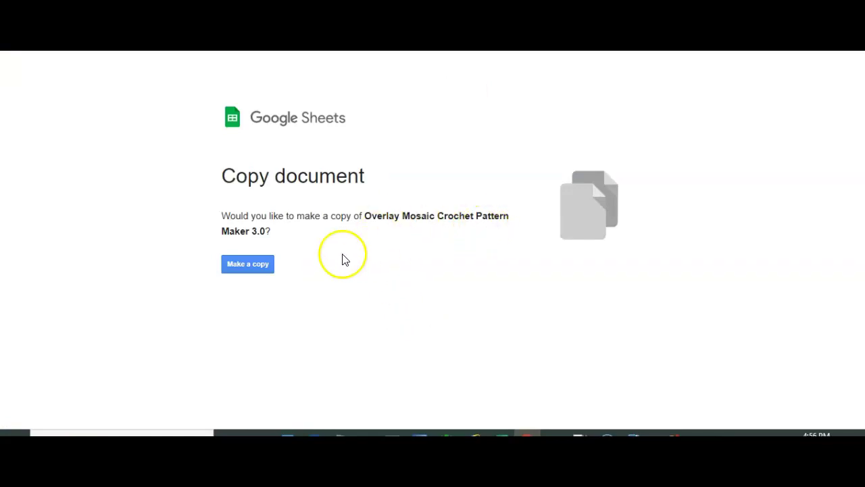
# Step: Make a copy, opening 'Copy of Overlay Mosaic Crochet Pattern Maker 3.0'
pyautogui.click(241, 266)
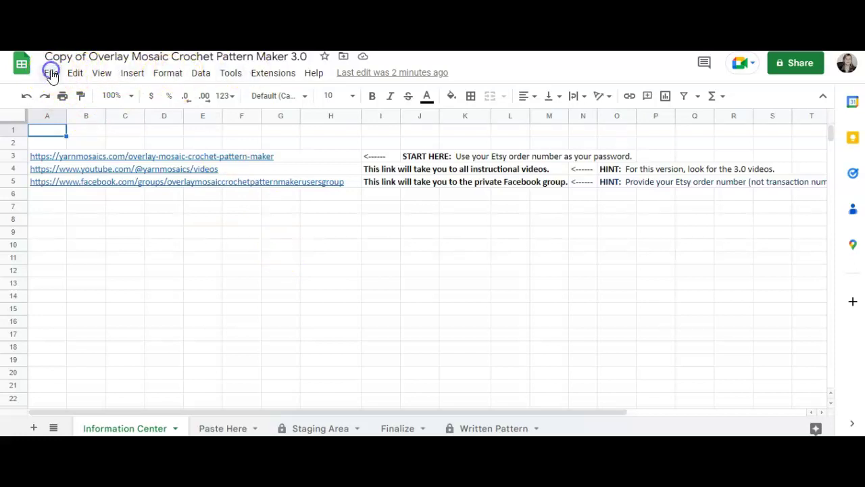
# Step: Start a File > Import and choose Upload to browse the computer's files
pyautogui.click(51, 73)
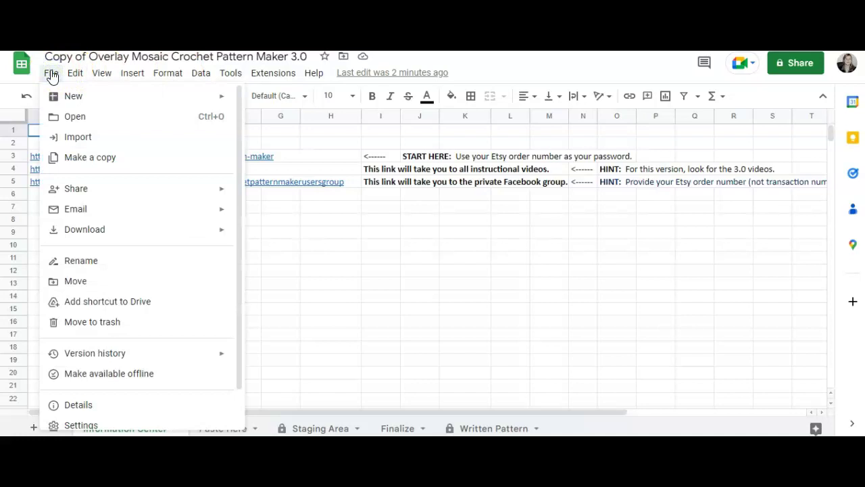
pyautogui.click(77, 119)
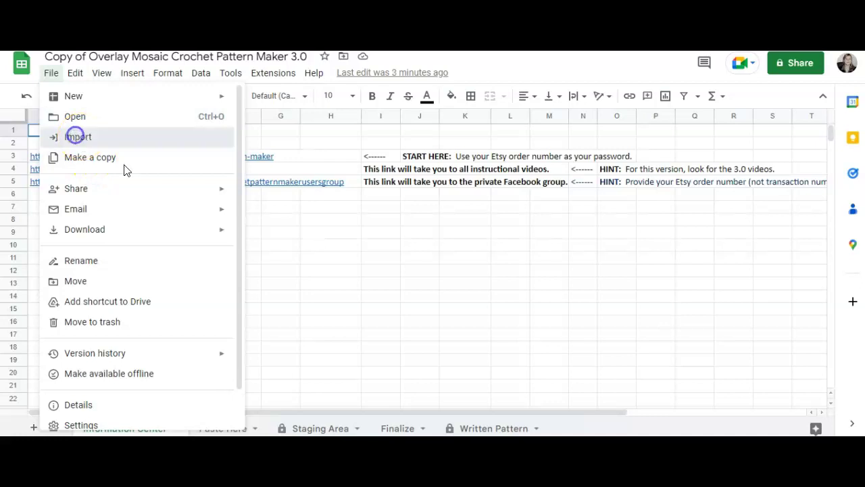
pyautogui.click(353, 245)
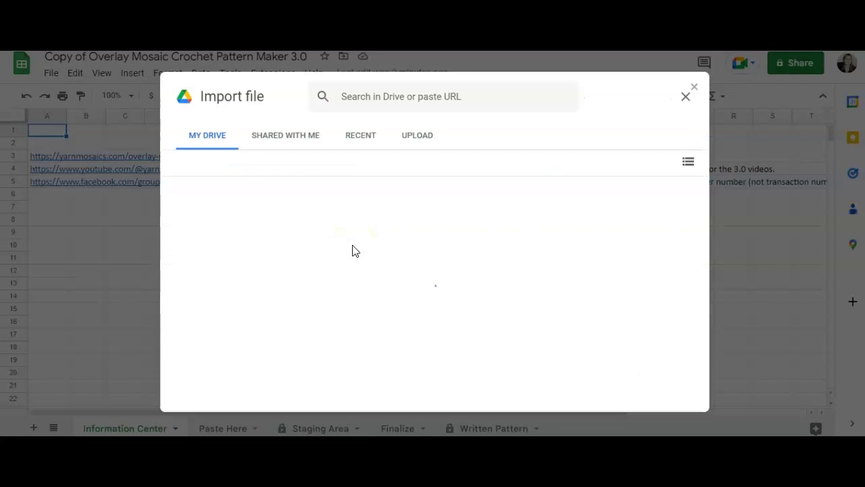
pyautogui.click(425, 145)
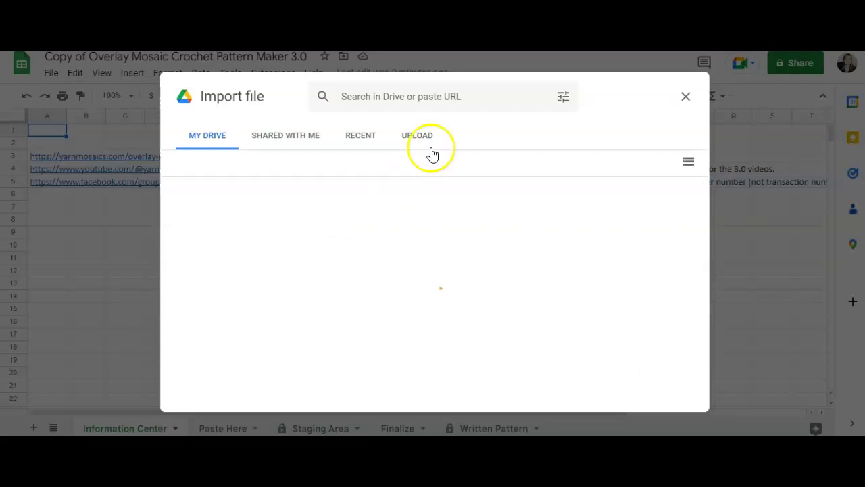
pyautogui.click(417, 137)
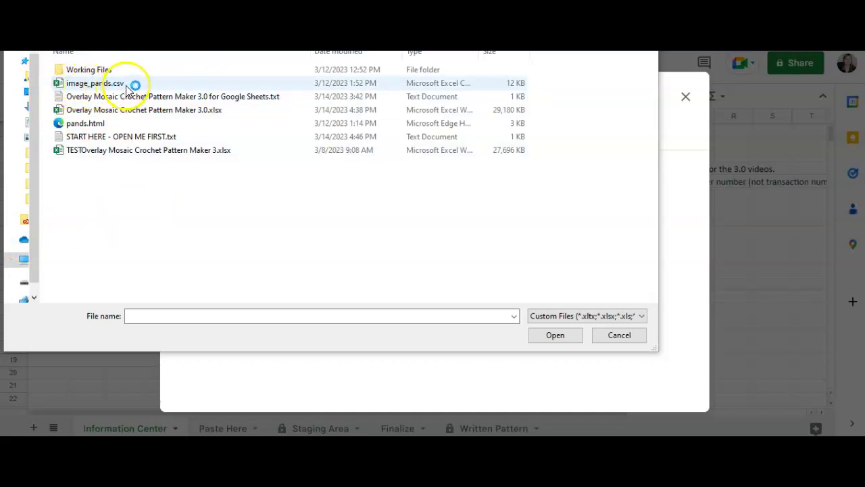
# Step: Select image_pands.csv in the file browser and open it for upload
pyautogui.click(87, 83)
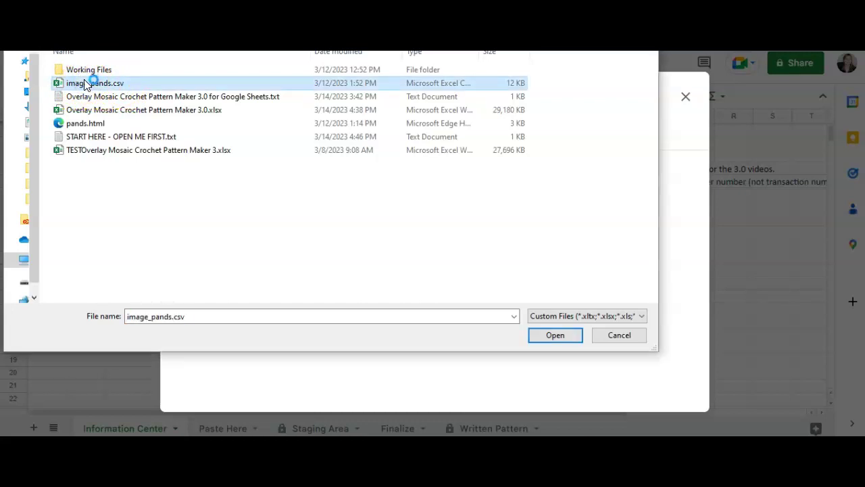
pyautogui.click(371, 202)
pyautogui.click(555, 335)
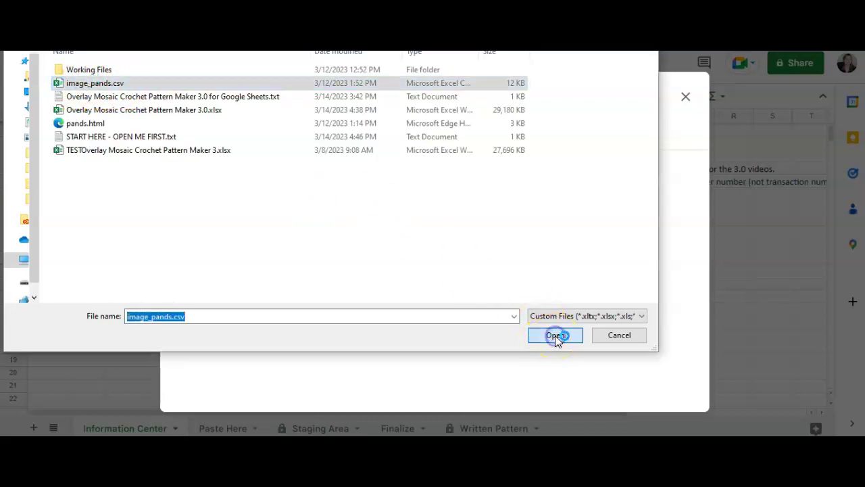
pyautogui.press('Return')
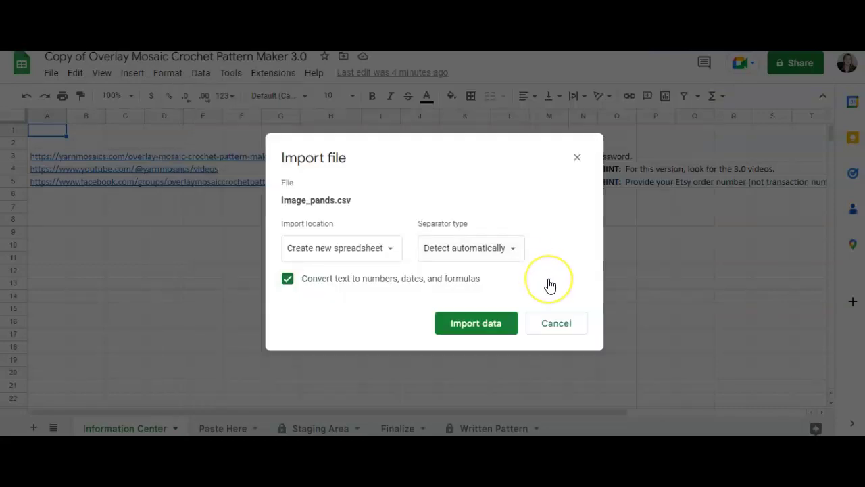
# Step: Import image_pands.csv as a new spreadsheet with 'Convert text to numbers, dates, and formulas' unchecked
pyautogui.click(383, 257)
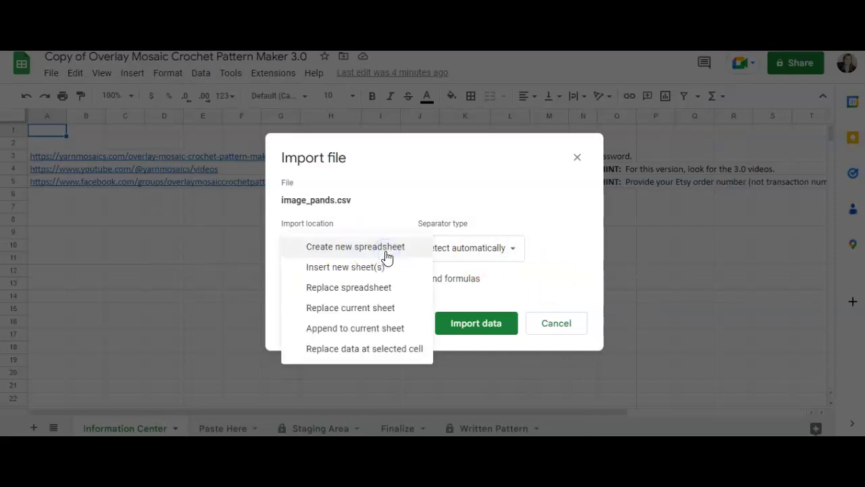
pyautogui.click(382, 248)
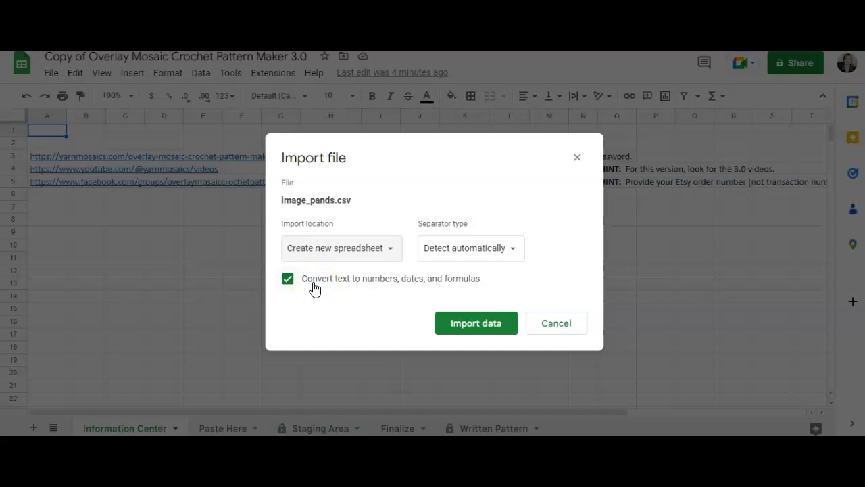
pyautogui.click(287, 284)
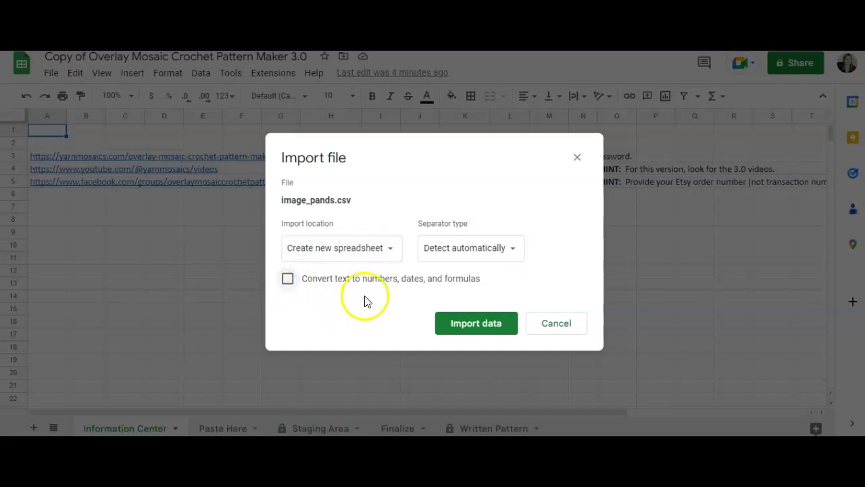
pyautogui.click(490, 323)
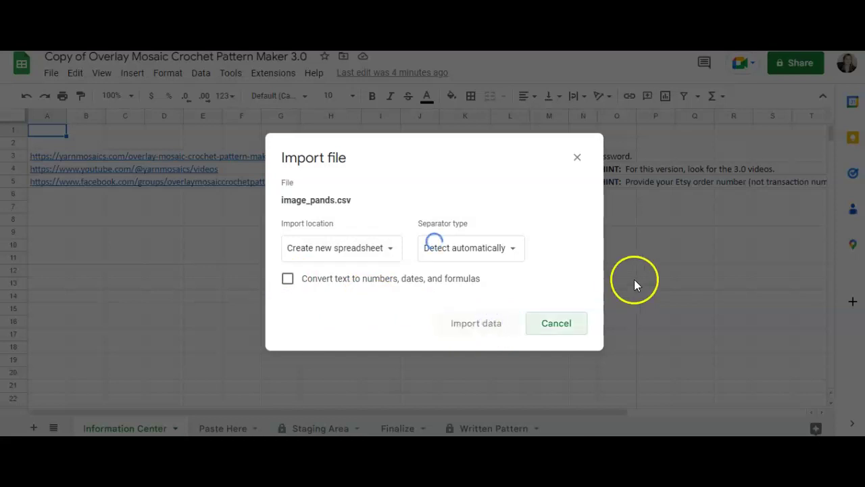